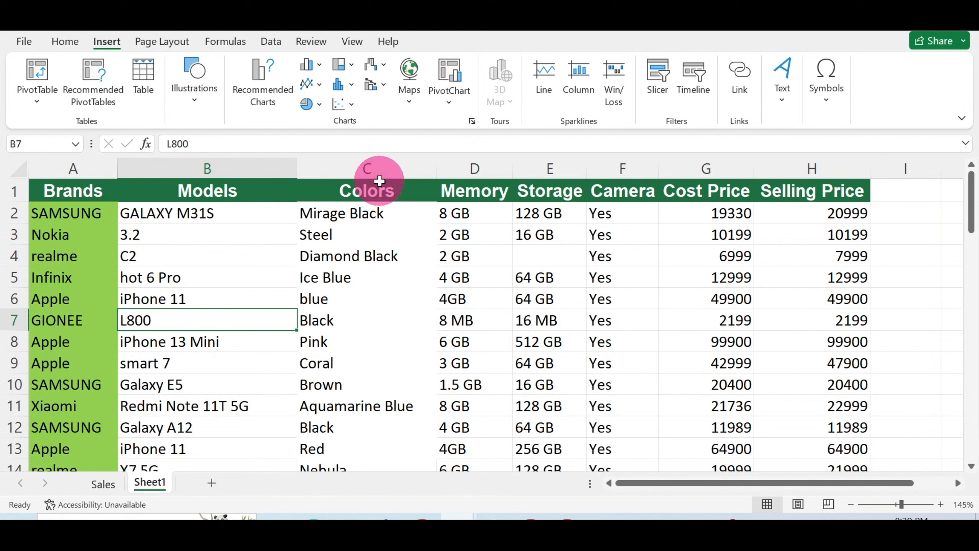
Step: Select the entire worksheet and set all its cells to Locked in Format Cells
{"action": "left_click", "coordinate": [271, 257]}
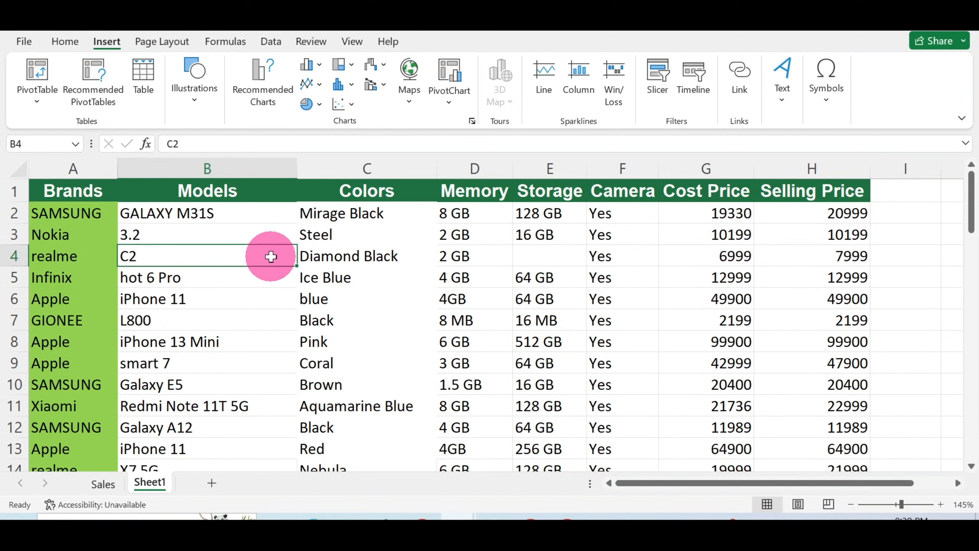
{"action": "left_click", "coordinate": [19, 171]}
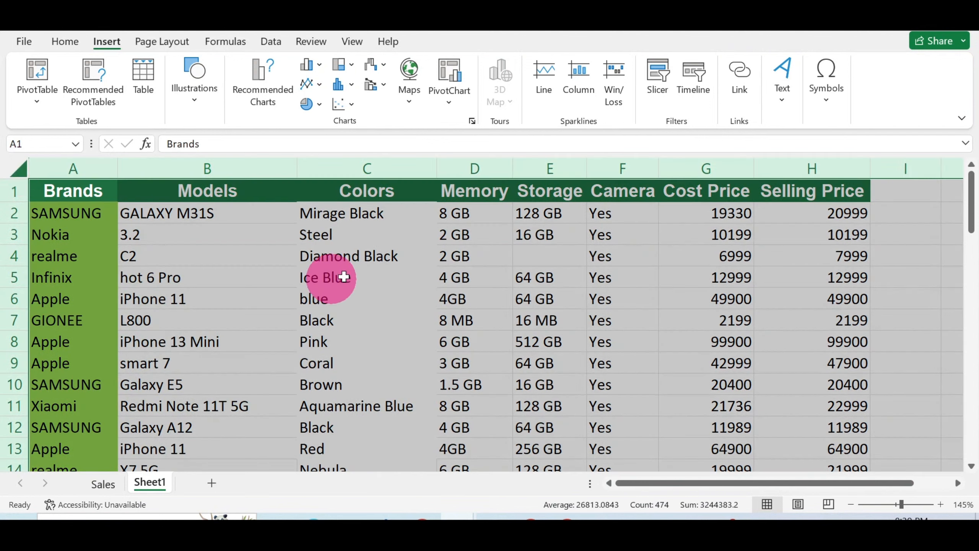
{"action": "right_click", "coordinate": [363, 280]}
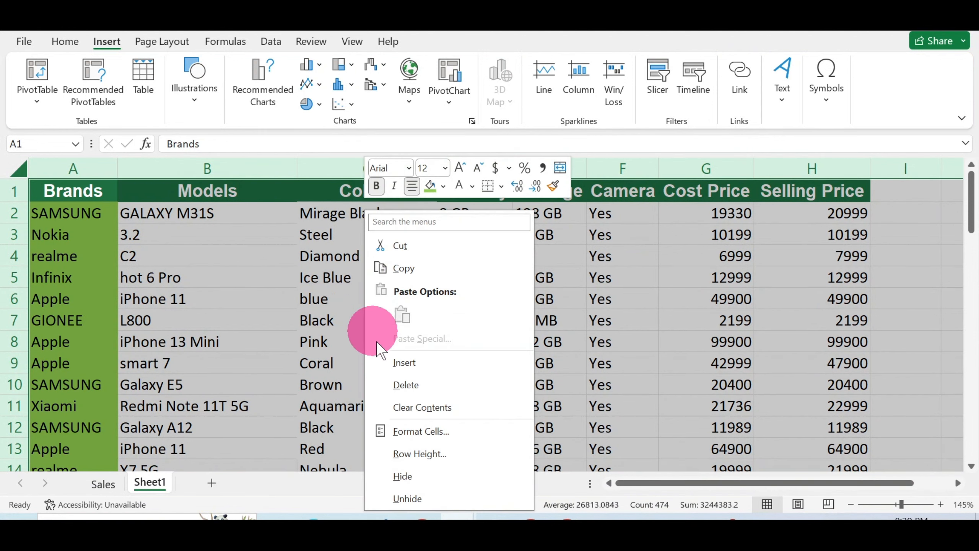
{"action": "left_click", "coordinate": [436, 425]}
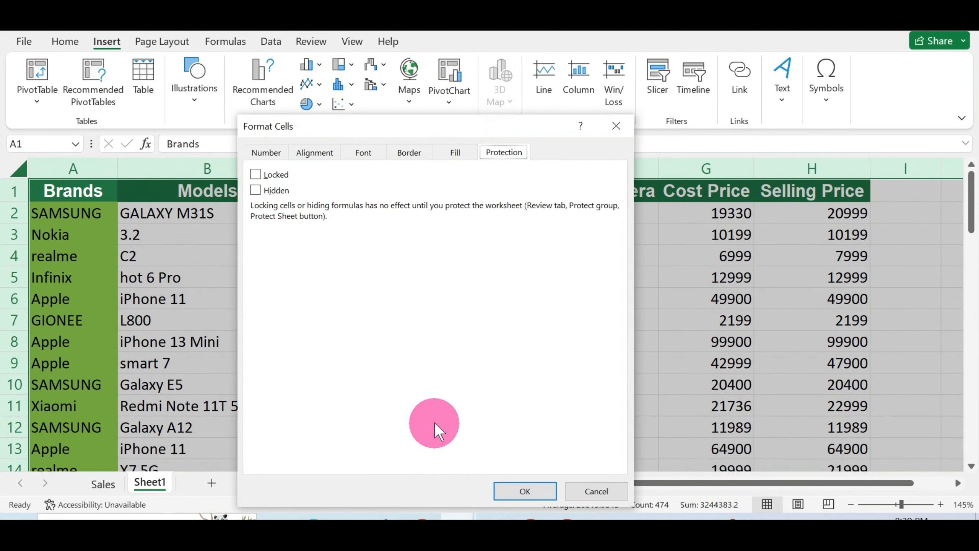
{"action": "left_click", "coordinate": [266, 152]}
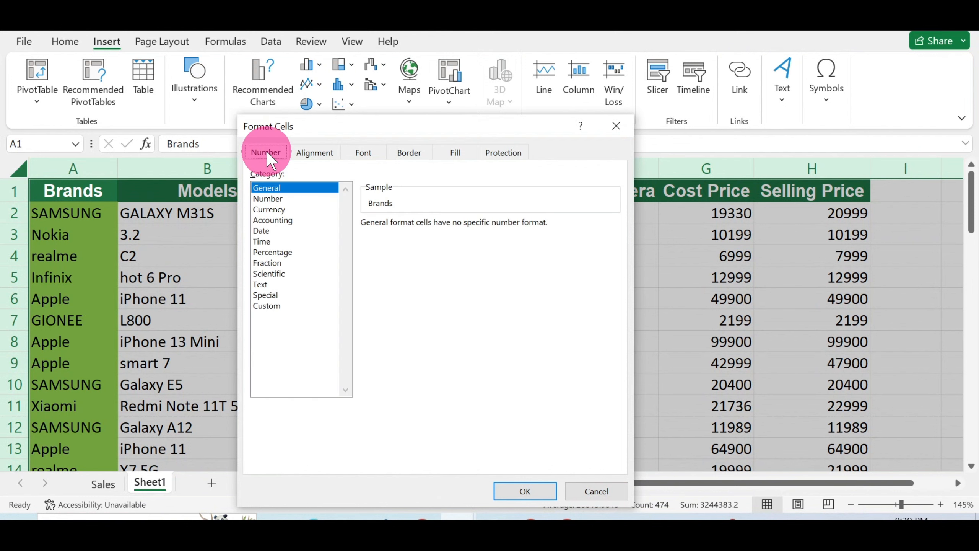
{"action": "left_click", "coordinate": [508, 151]}
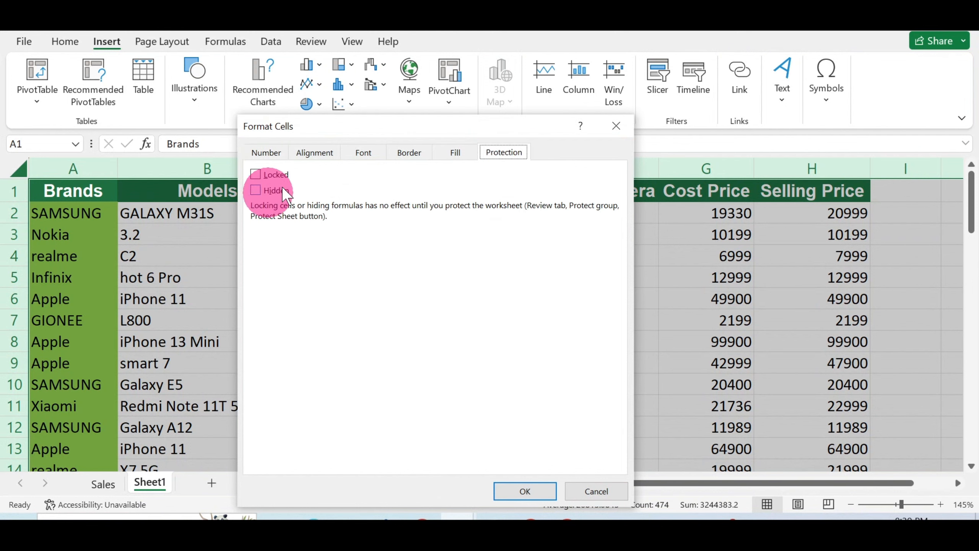
{"action": "left_click", "coordinate": [290, 174]}
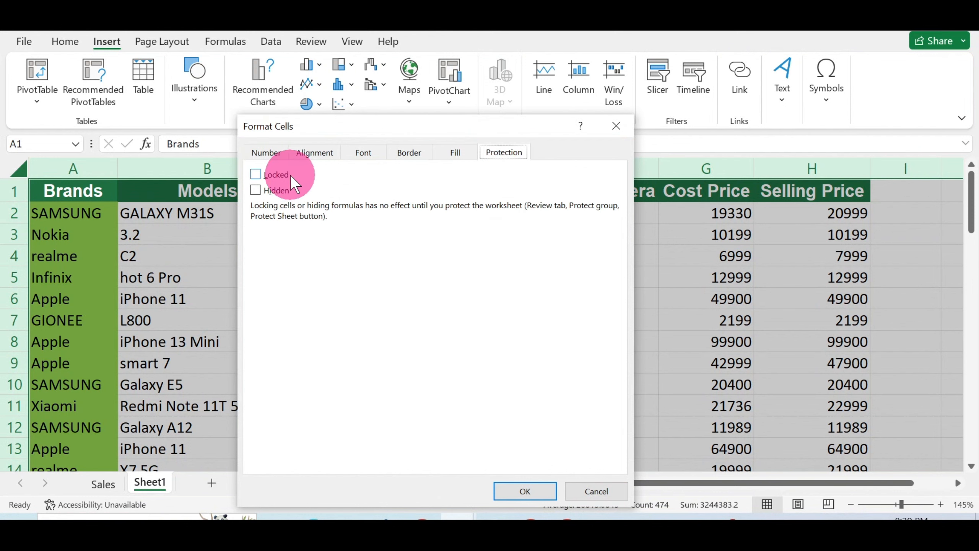
{"action": "left_click", "coordinate": [255, 174]}
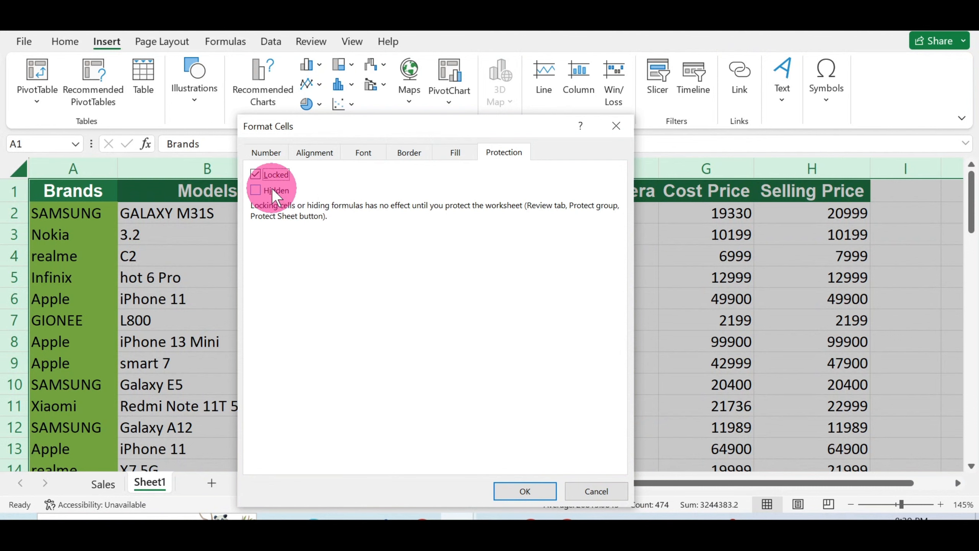
{"action": "left_click", "coordinate": [528, 490]}
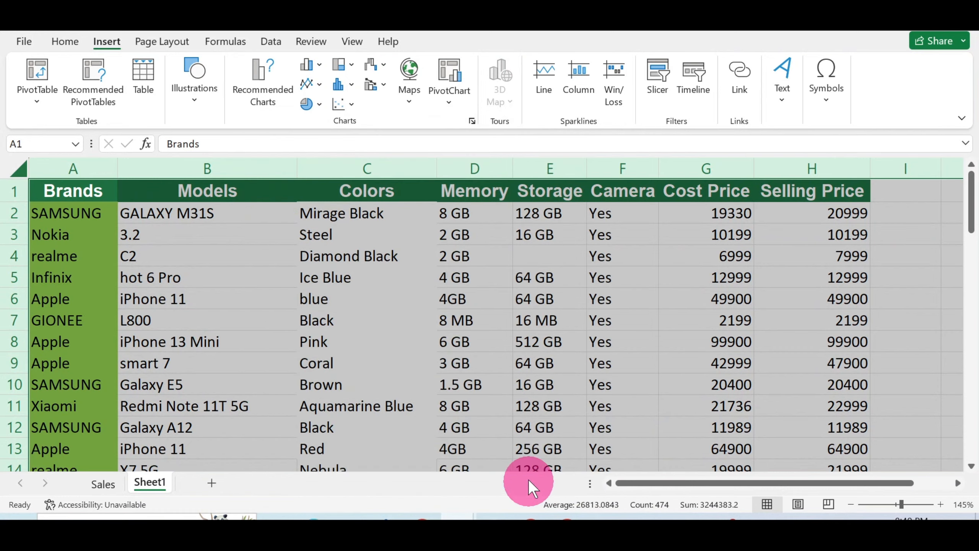
Step: Clear the Locked setting on every cell of the Colors column C
{"action": "left_click", "coordinate": [377, 356]}
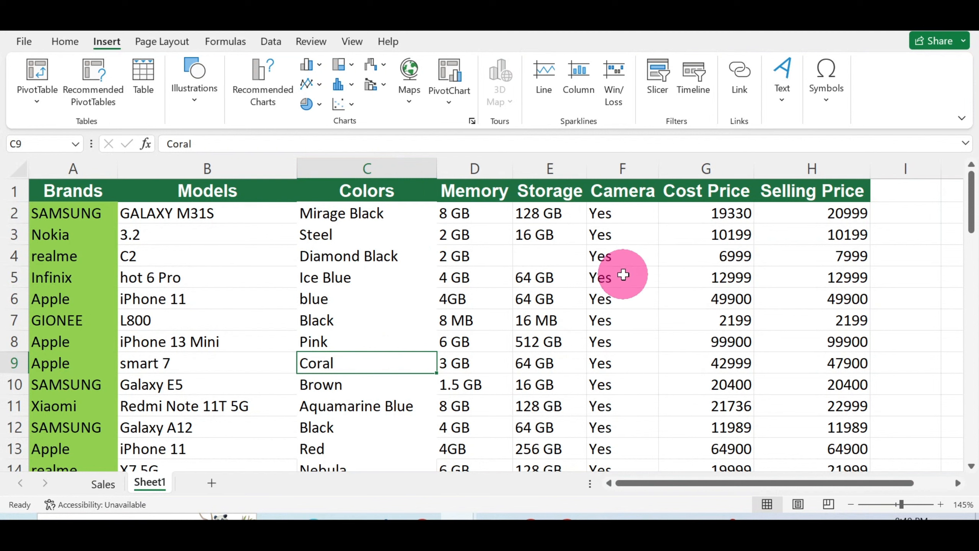
{"action": "left_click", "coordinate": [368, 177]}
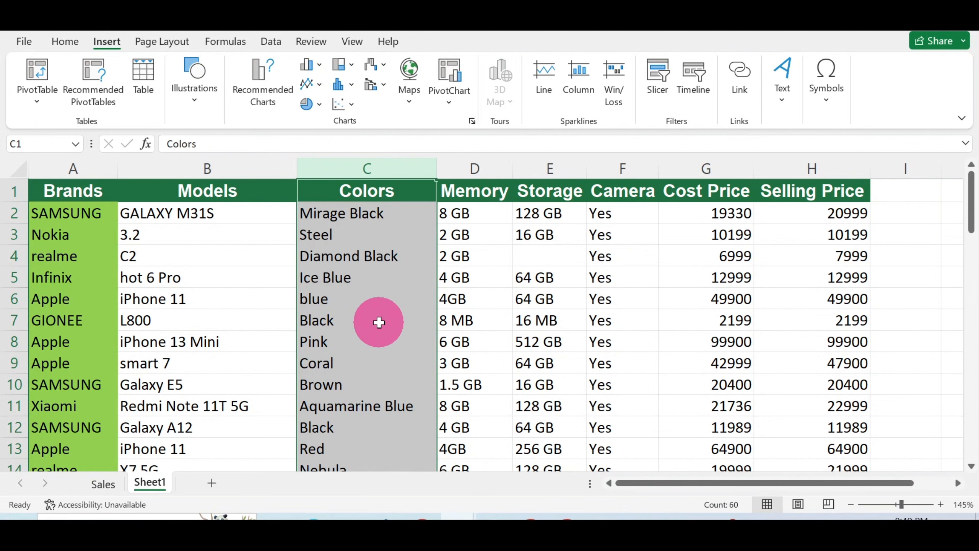
{"action": "right_click", "coordinate": [380, 323]}
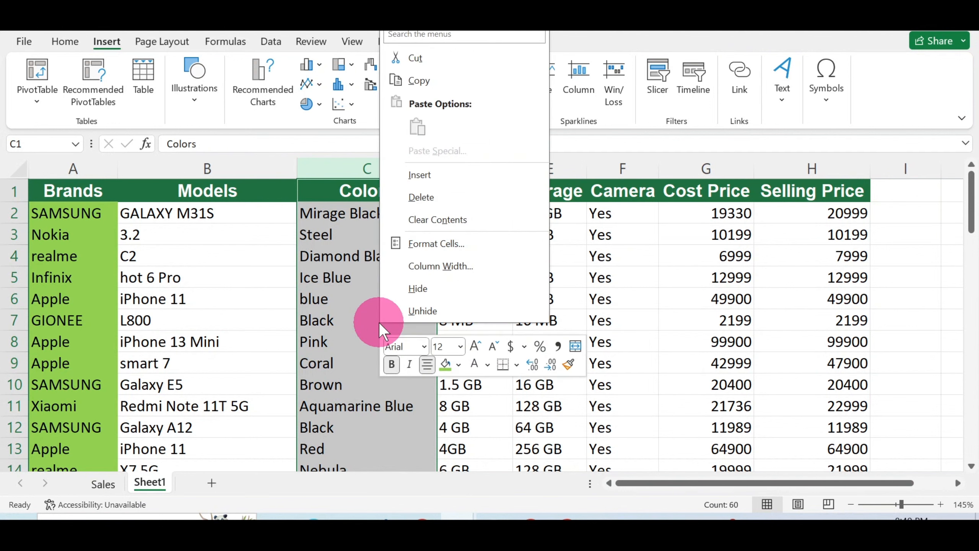
{"action": "left_click", "coordinate": [491, 243]}
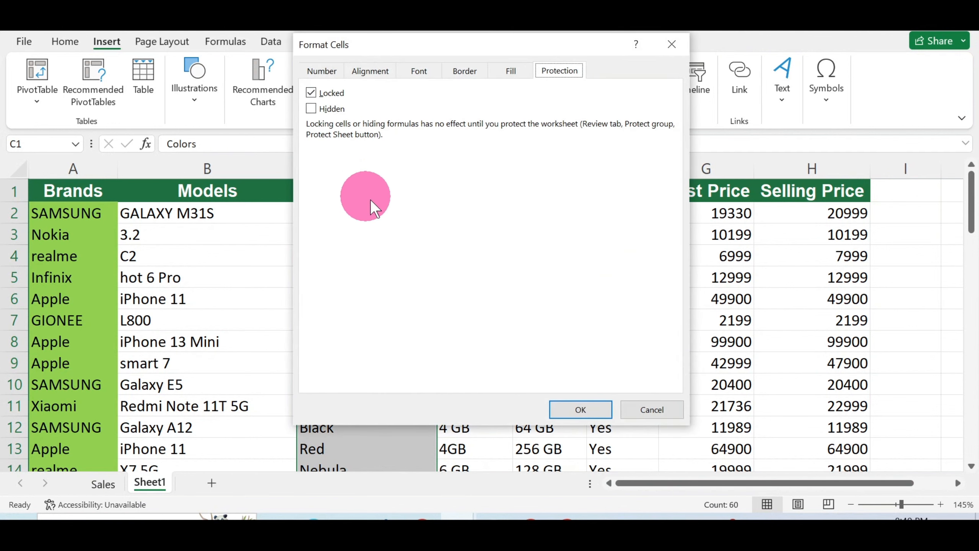
{"action": "left_click", "coordinate": [312, 95]}
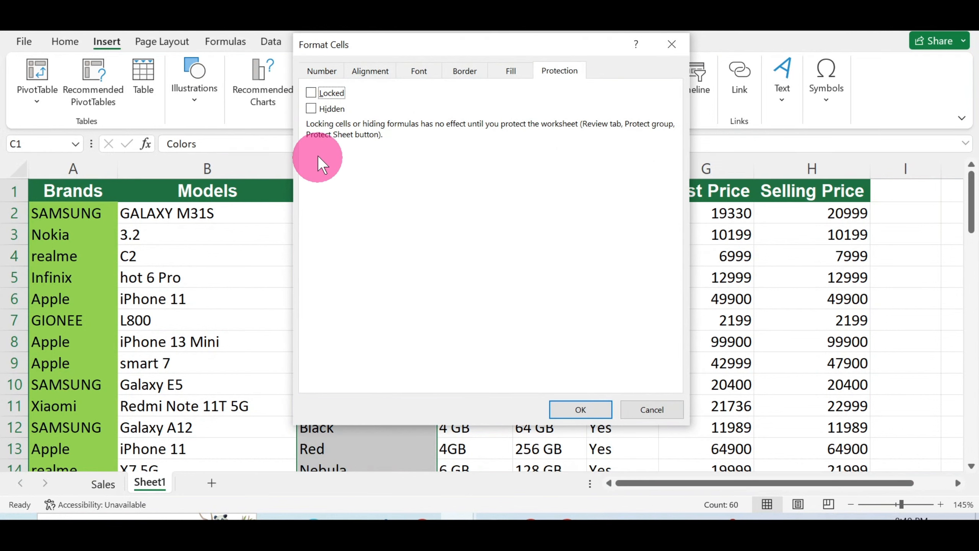
{"action": "left_click", "coordinate": [585, 409]}
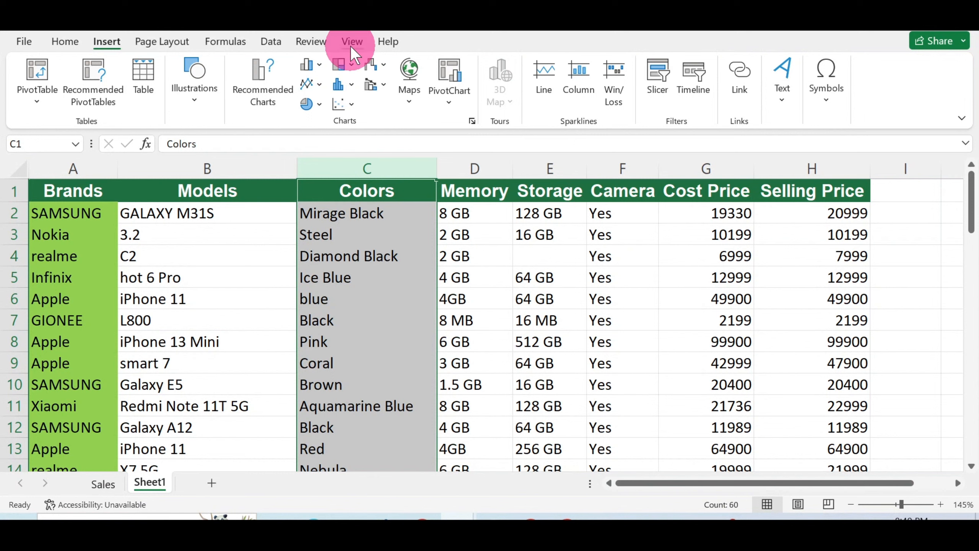
Step: Protect Sheet1 from the Review tab with a password, confirming the password
{"action": "left_click", "coordinate": [320, 44]}
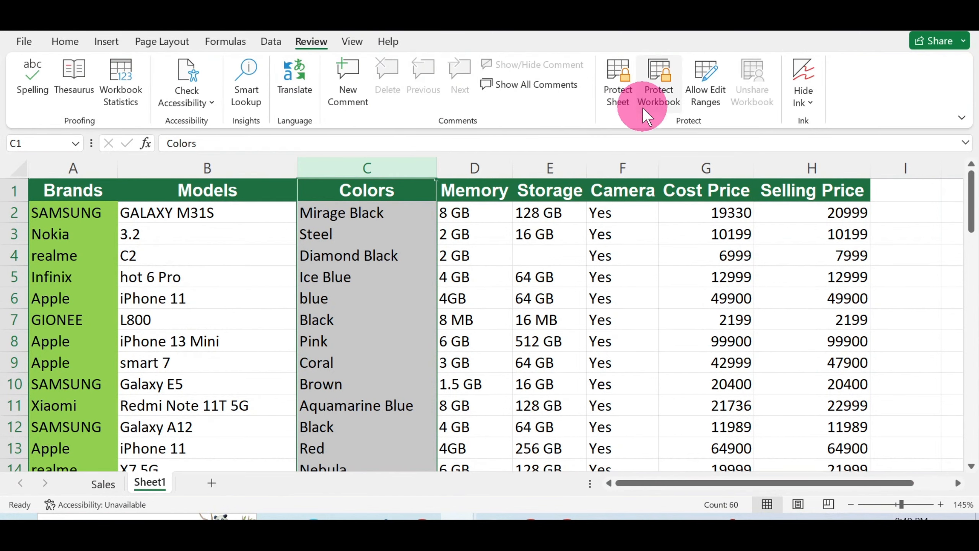
{"action": "left_click", "coordinate": [624, 90]}
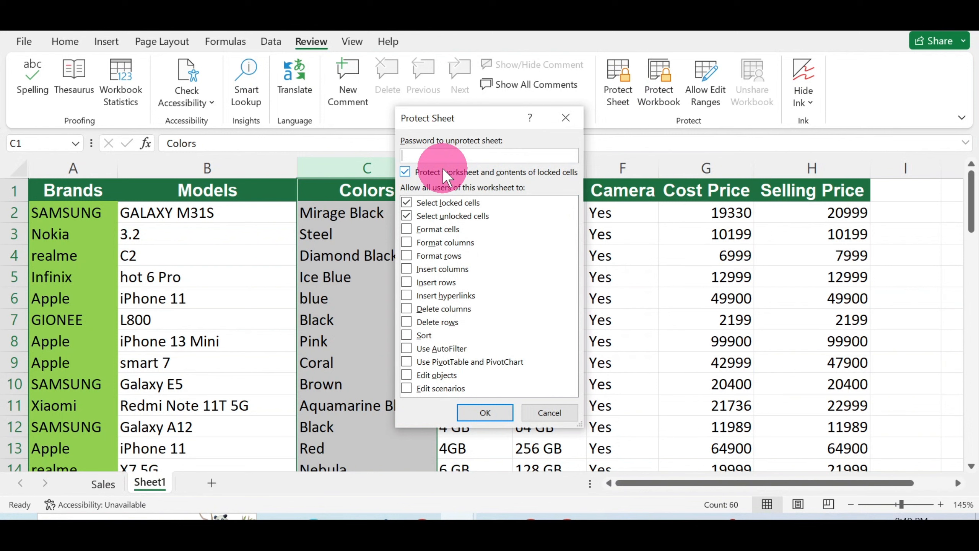
{"action": "type", "text": "12"}
{"action": "left_click", "coordinate": [508, 414]}
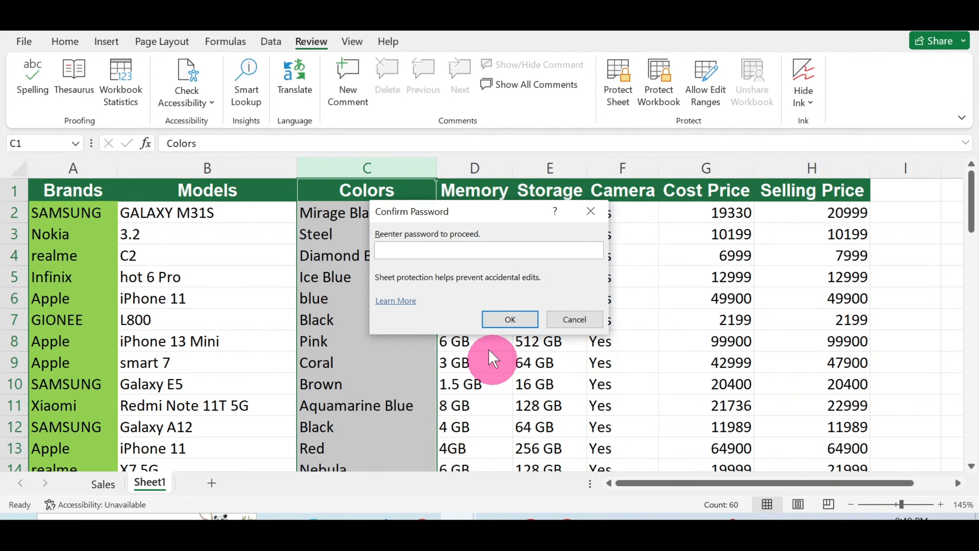
{"action": "type", "text": "123"}
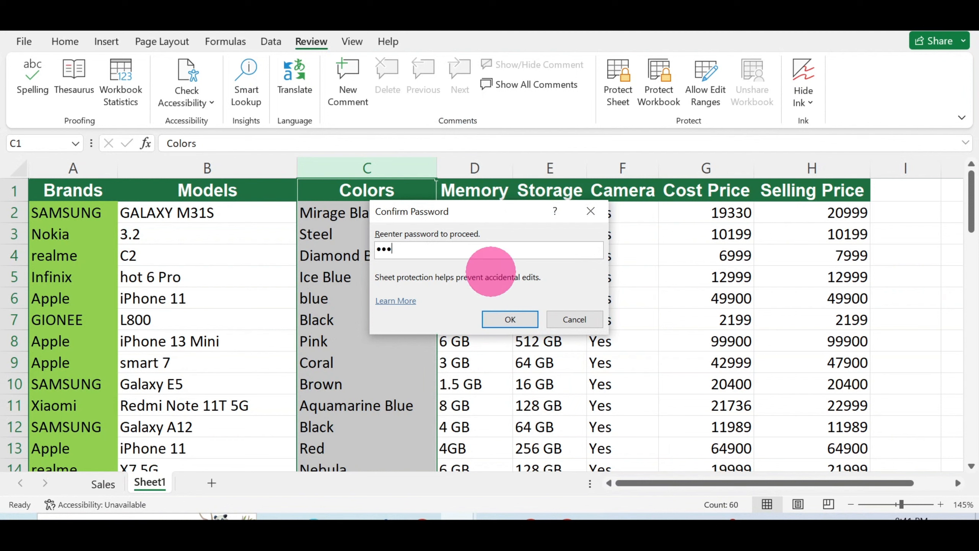
{"action": "left_click", "coordinate": [525, 319]}
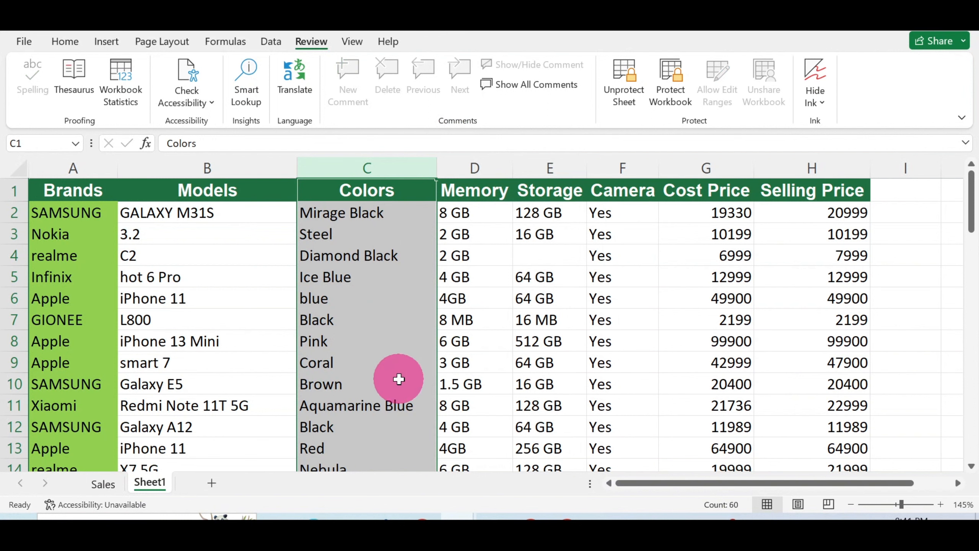
{"action": "left_click", "coordinate": [73, 215]}
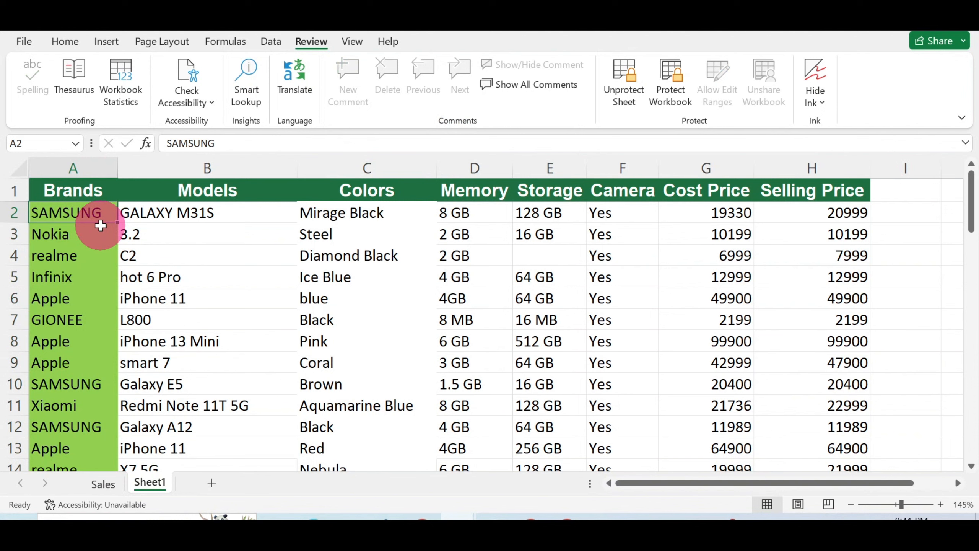
{"action": "key", "text": "Delete"}
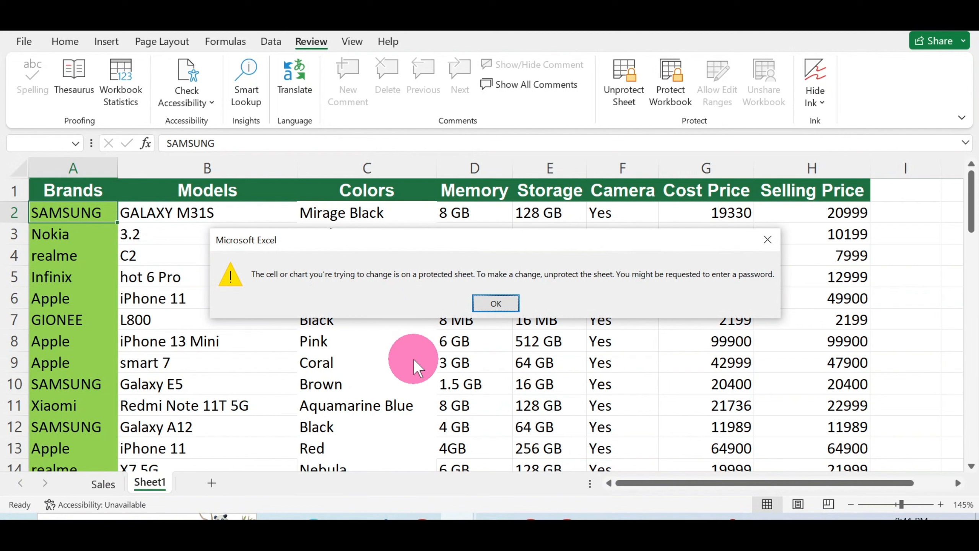
{"action": "left_click", "coordinate": [494, 304]}
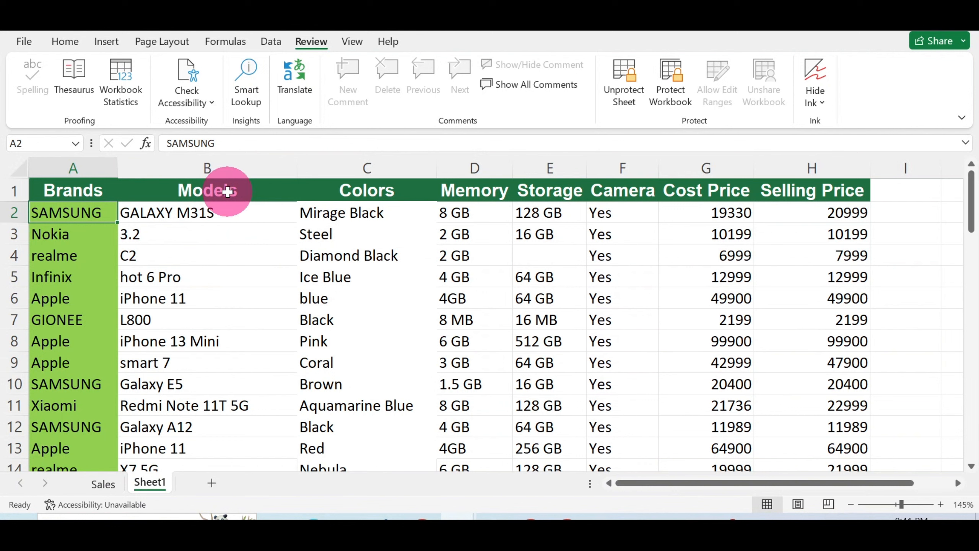
{"action": "left_click", "coordinate": [209, 305]}
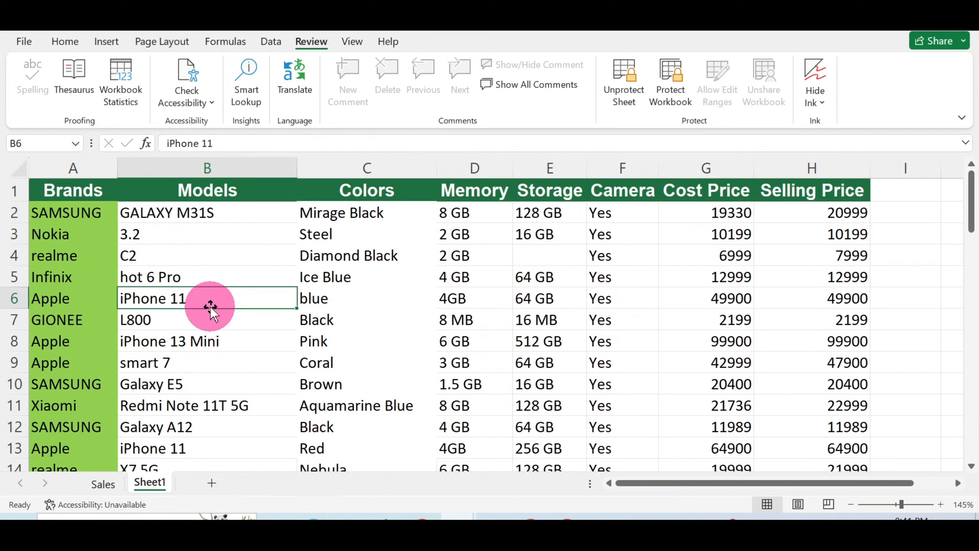
{"action": "double_click", "coordinate": [230, 316]}
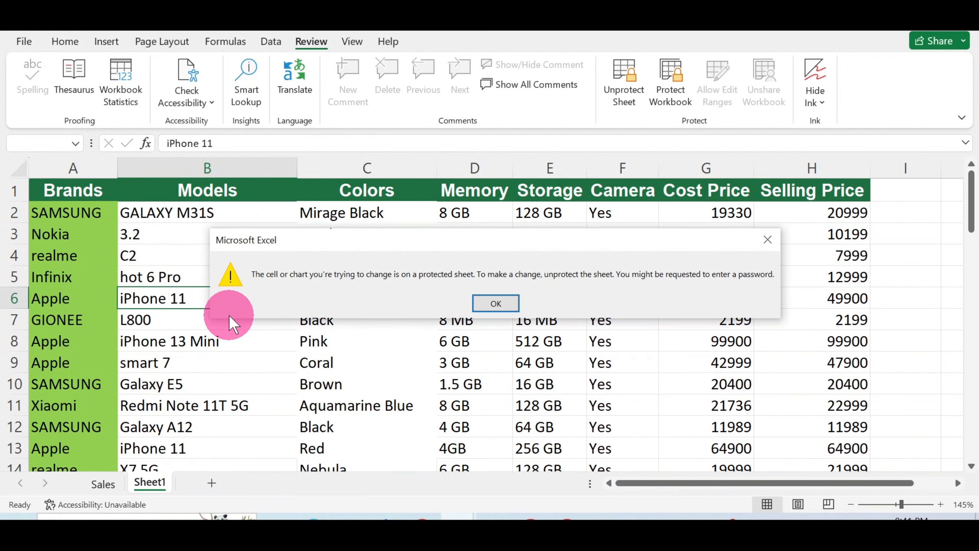
{"action": "left_click", "coordinate": [498, 304]}
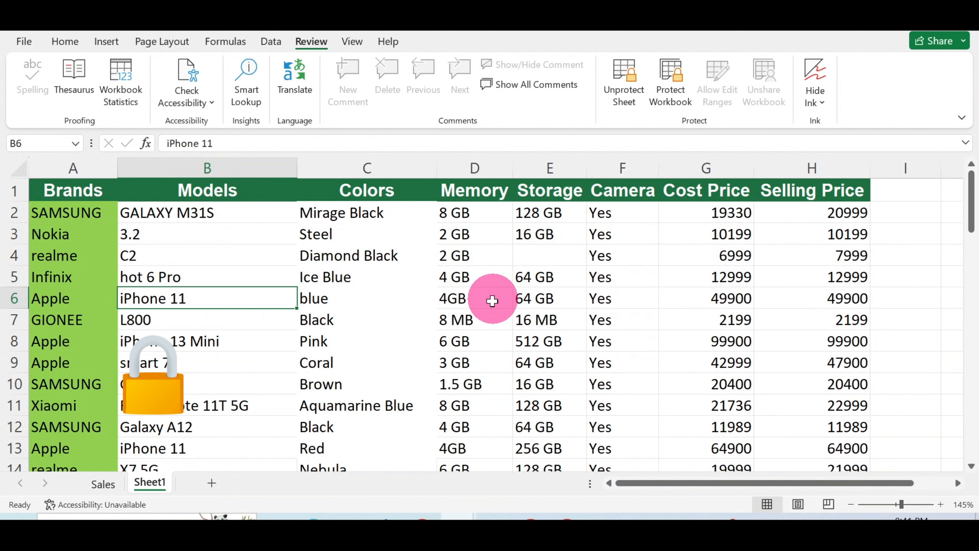
{"action": "left_click", "coordinate": [370, 281]}
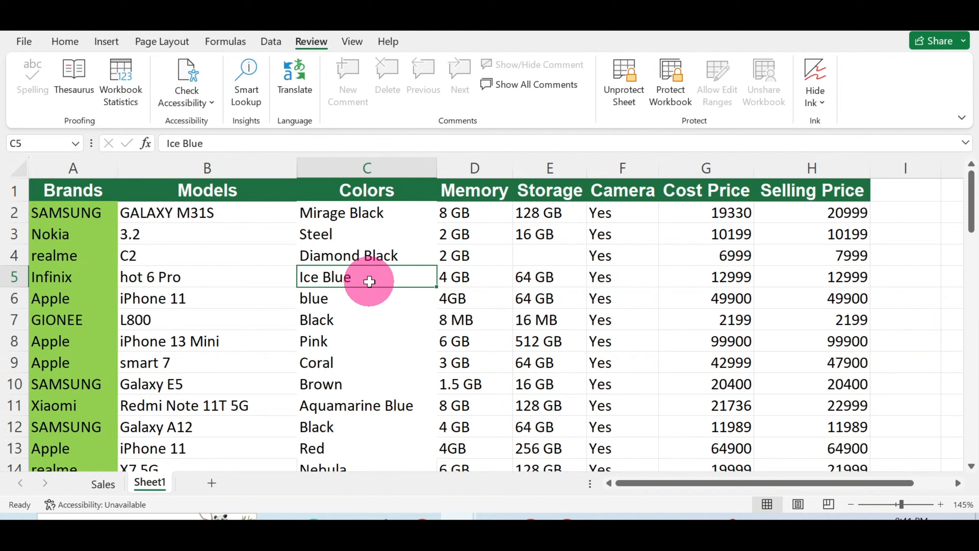
{"action": "type", "text": "b"}
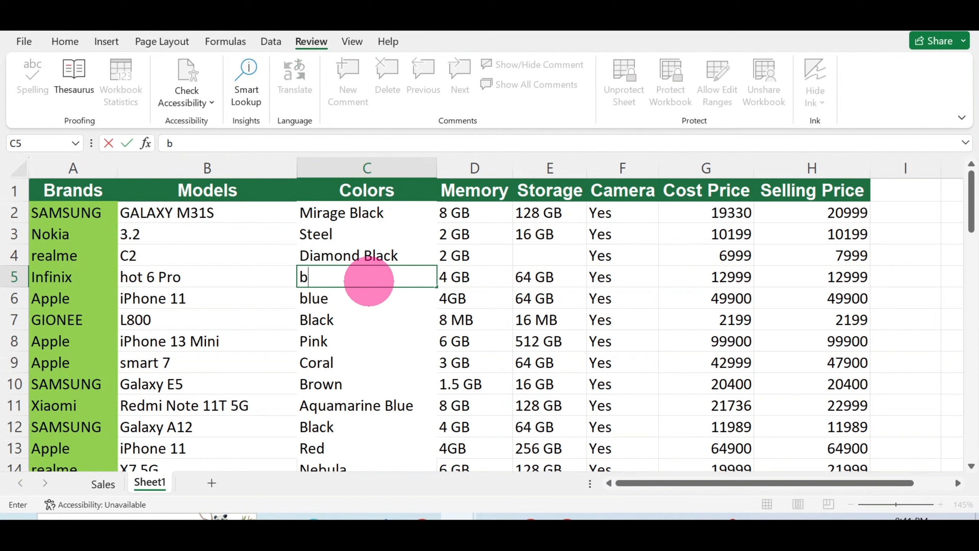
{"action": "type", "text": "lue"}
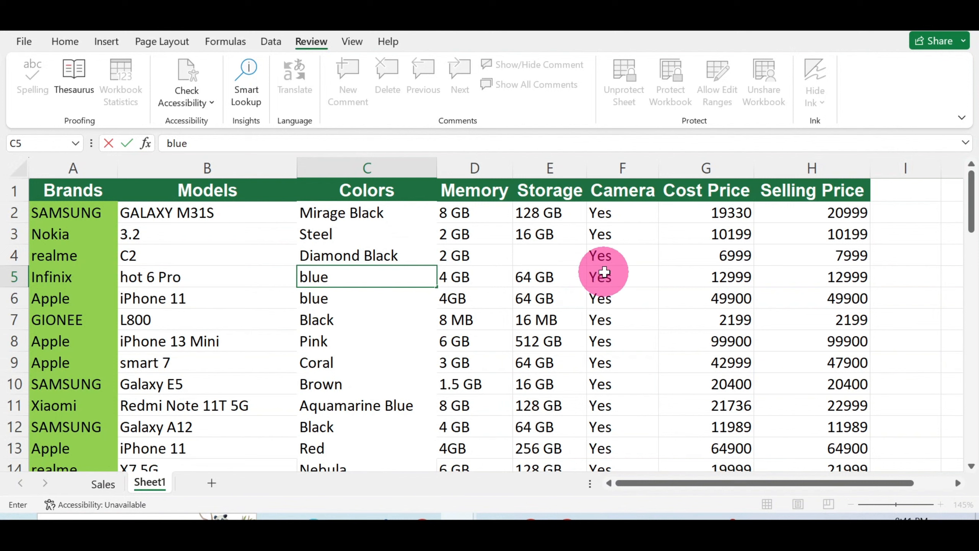
{"action": "left_click", "coordinate": [474, 214]}
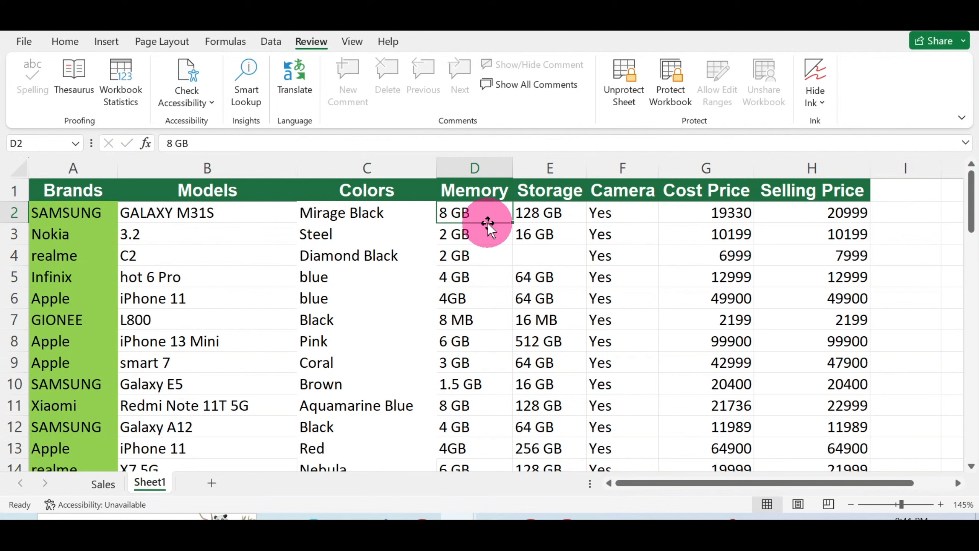
{"action": "left_click", "coordinate": [487, 223]}
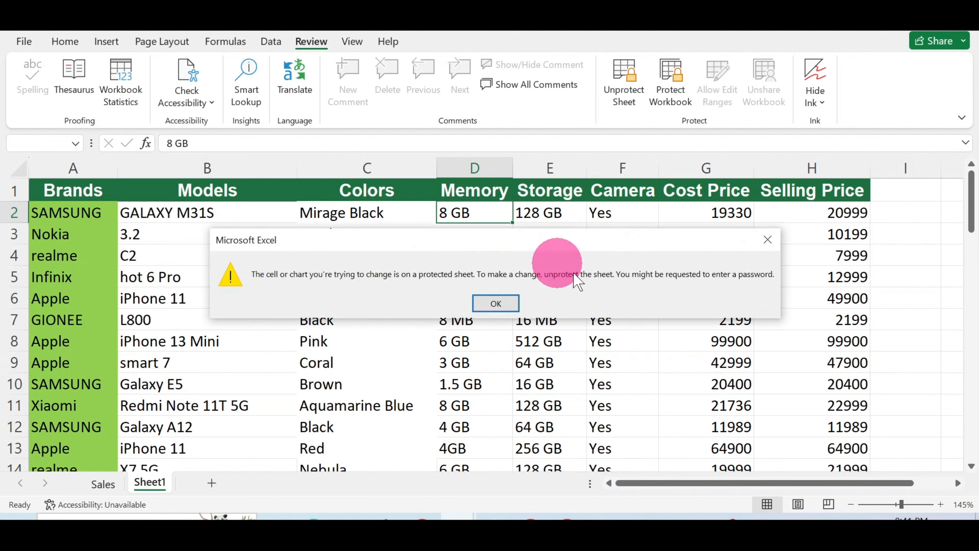
{"action": "left_click", "coordinate": [496, 303]}
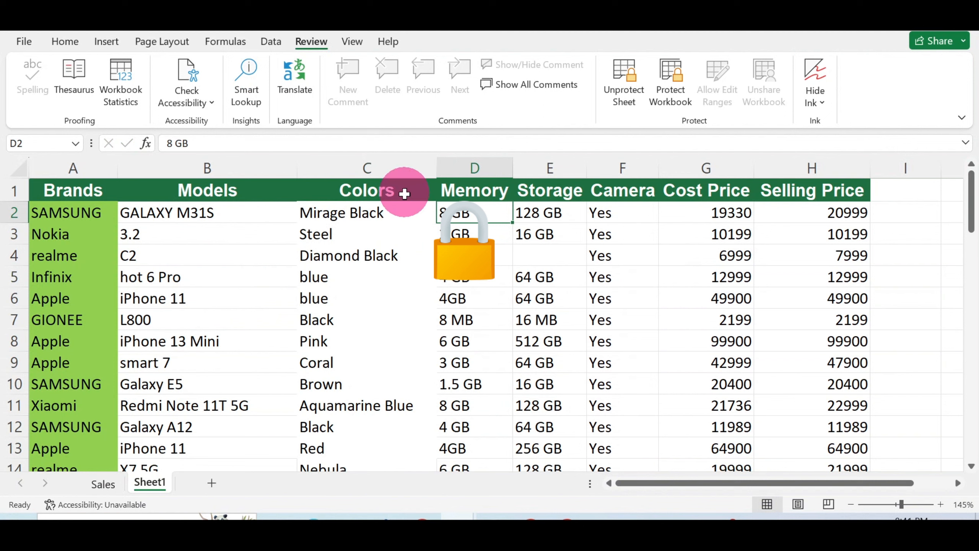
{"action": "left_click_drag", "start_coordinate": [364, 216], "coordinate": [393, 398]}
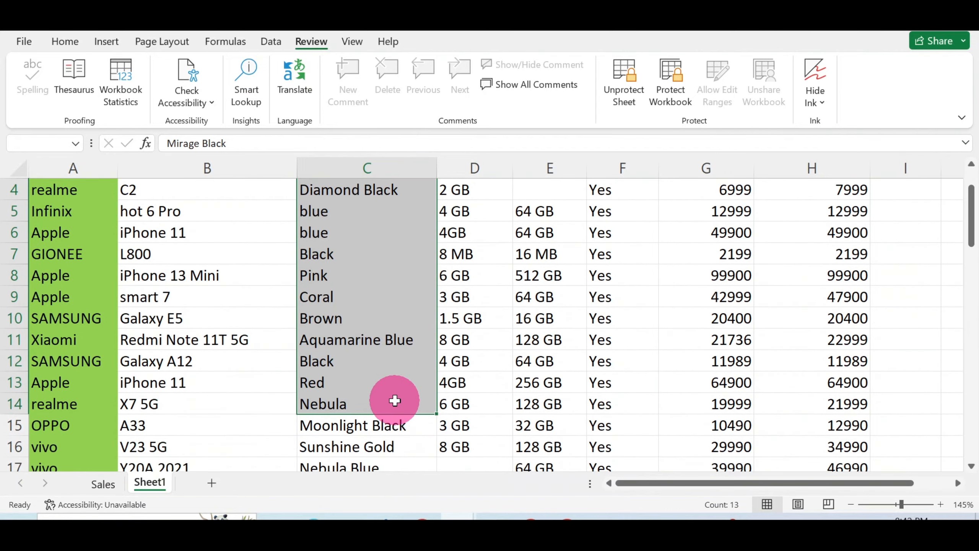
{"action": "scroll", "coordinate": [360, 356], "scroll_direction": "up", "scroll_amount": 1}
{"action": "left_click", "coordinate": [457, 321]}
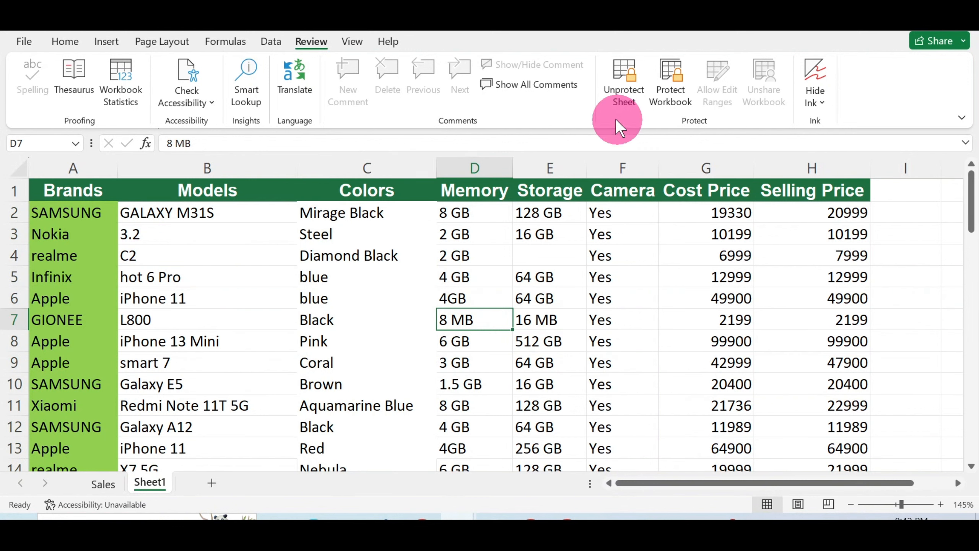
Step: Unprotect Sheet1 from the Review tab by entering the sheet password
{"action": "left_click", "coordinate": [622, 83]}
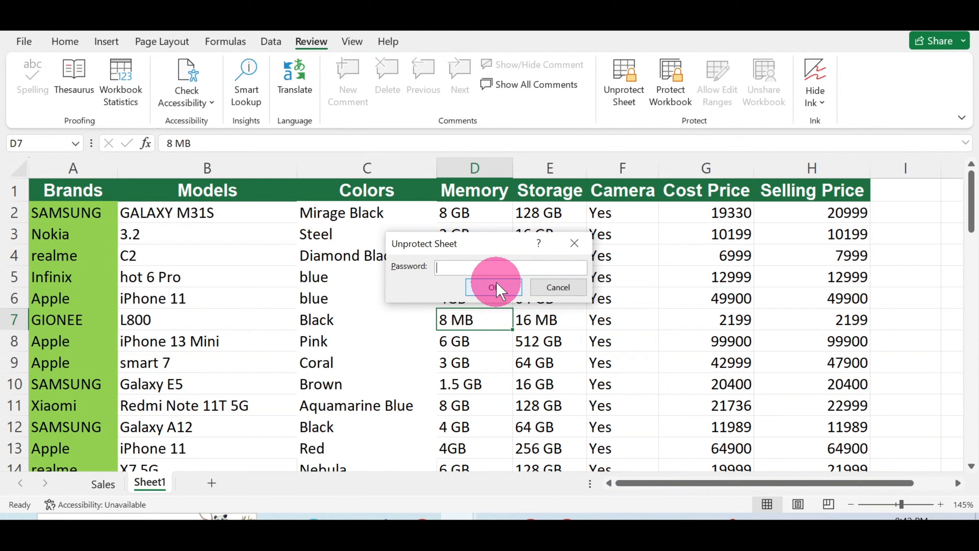
{"action": "type", "text": "123"}
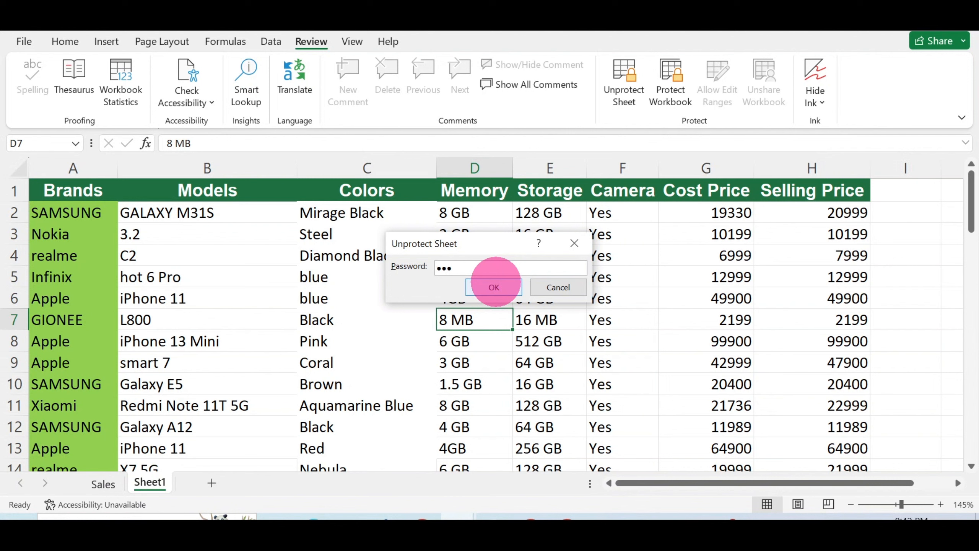
{"action": "left_click", "coordinate": [512, 289]}
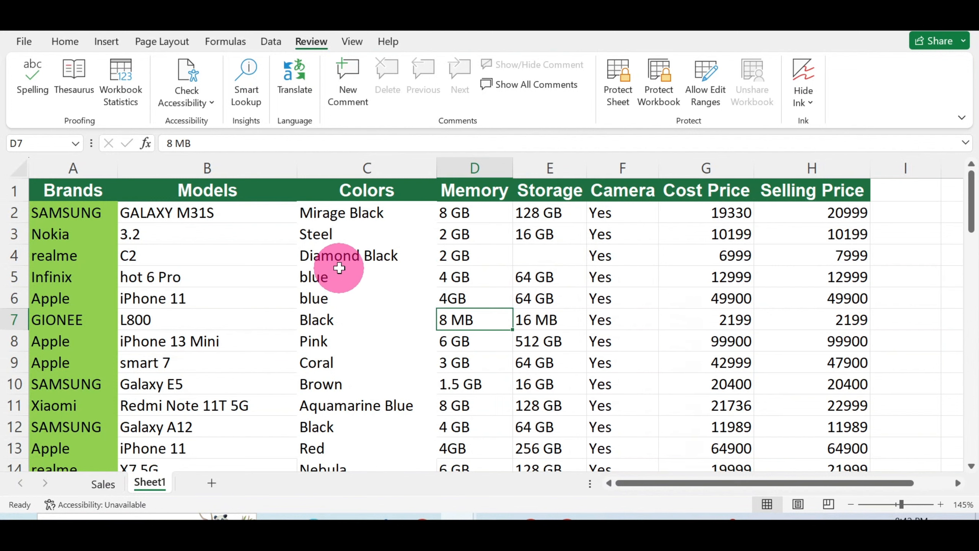
{"action": "left_click", "coordinate": [159, 266]}
{"action": "left_click", "coordinate": [192, 262]}
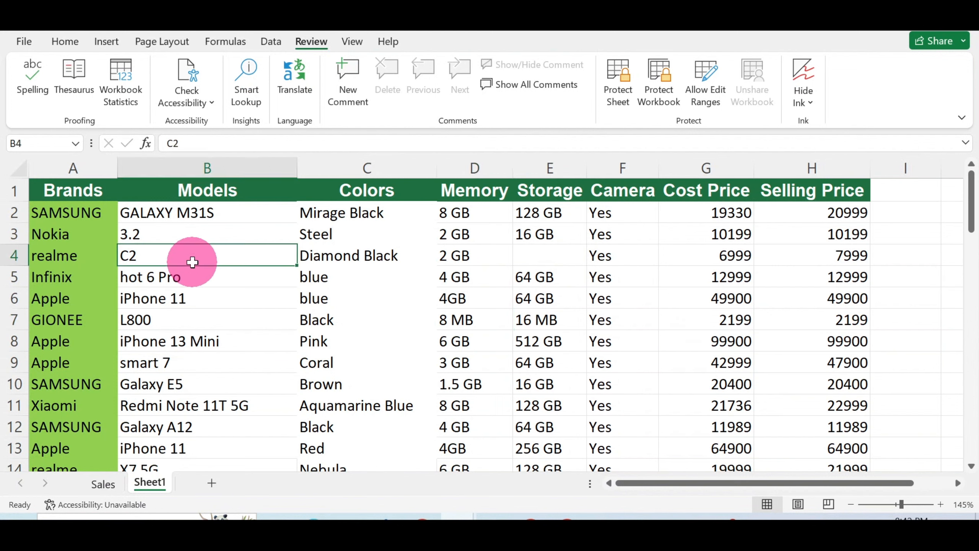
{"action": "type", "text": "b"}
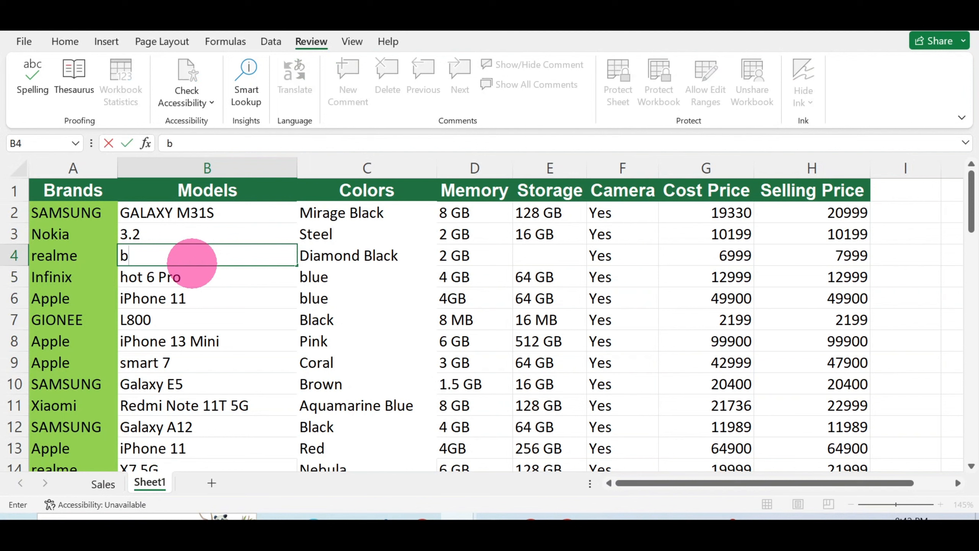
{"action": "type", "text": "i"}
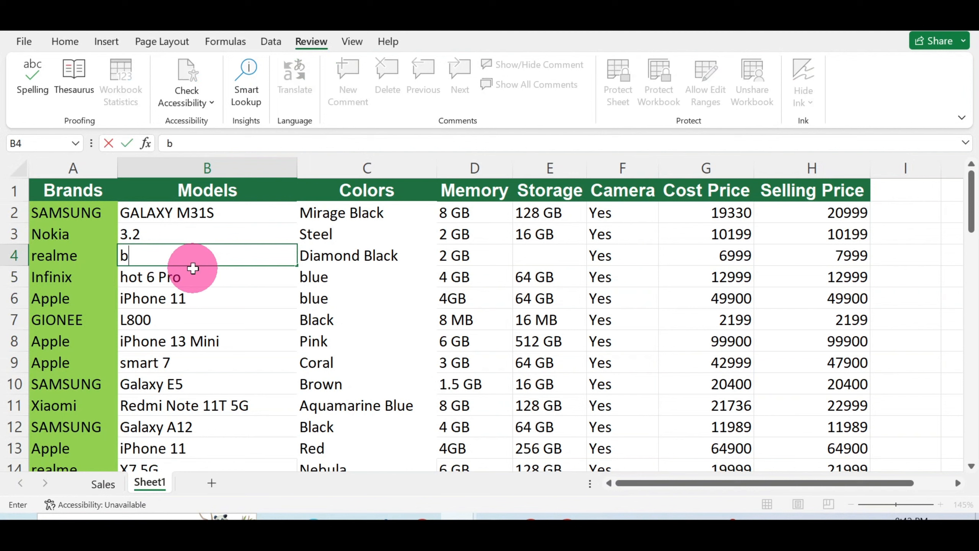
{"action": "key", "text": "ctrl+z"}
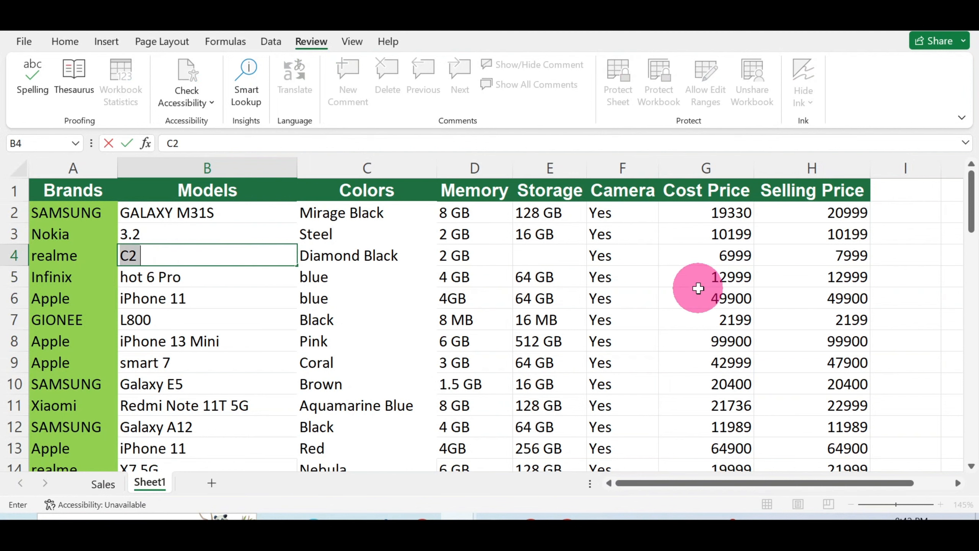
{"action": "left_click", "coordinate": [435, 274]}
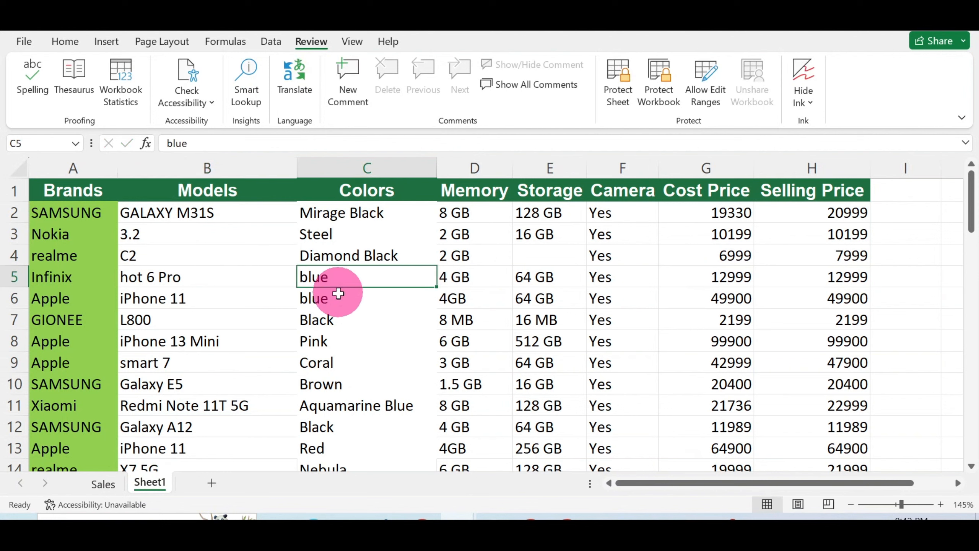
Step: Mark every cell on the sheet as Locked
{"action": "left_click", "coordinate": [18, 171]}
{"action": "right_click", "coordinate": [373, 301]}
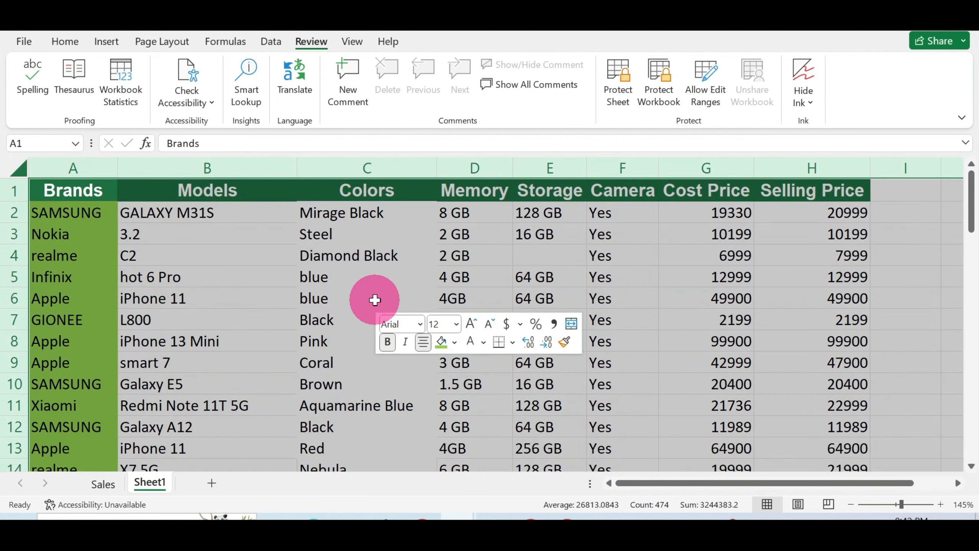
{"action": "left_click", "coordinate": [441, 224]}
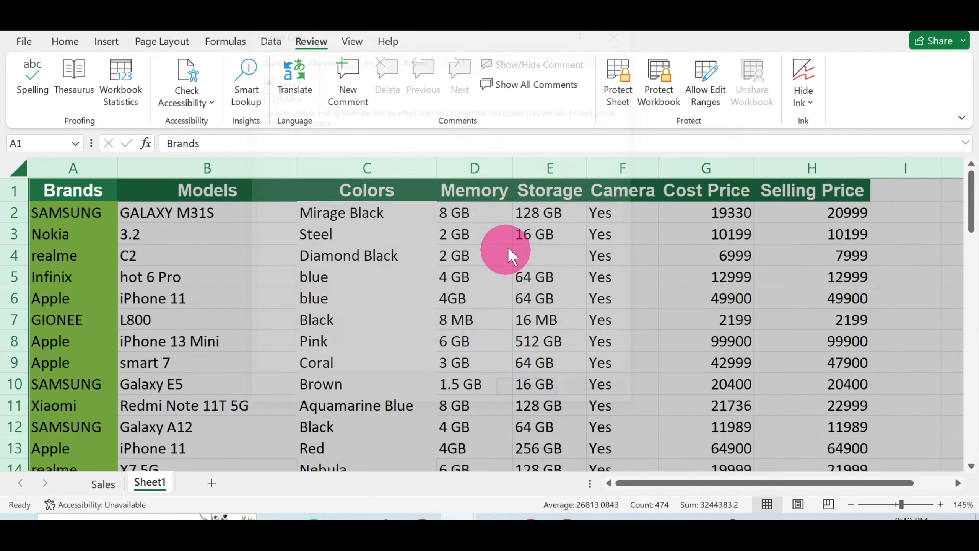
{"action": "left_click", "coordinate": [261, 79]}
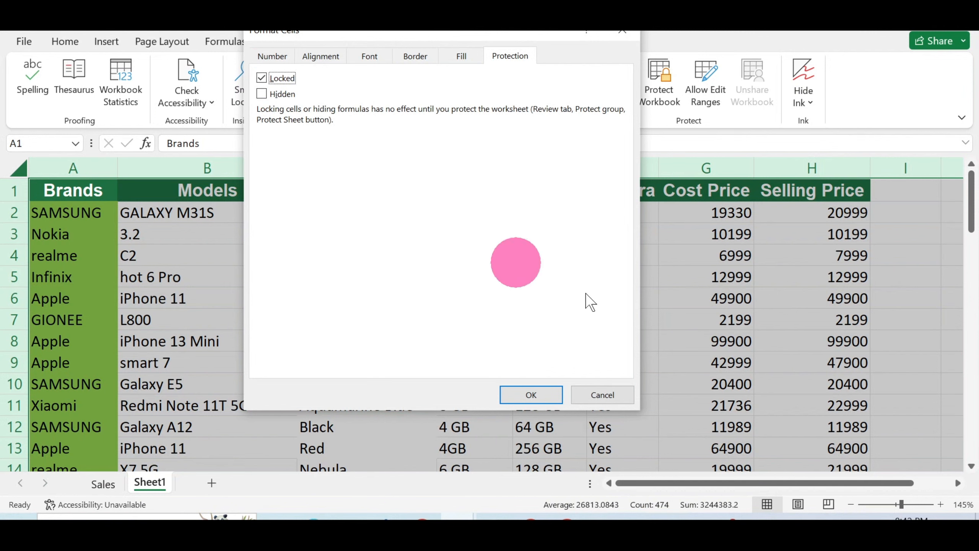
{"action": "left_click", "coordinate": [546, 401]}
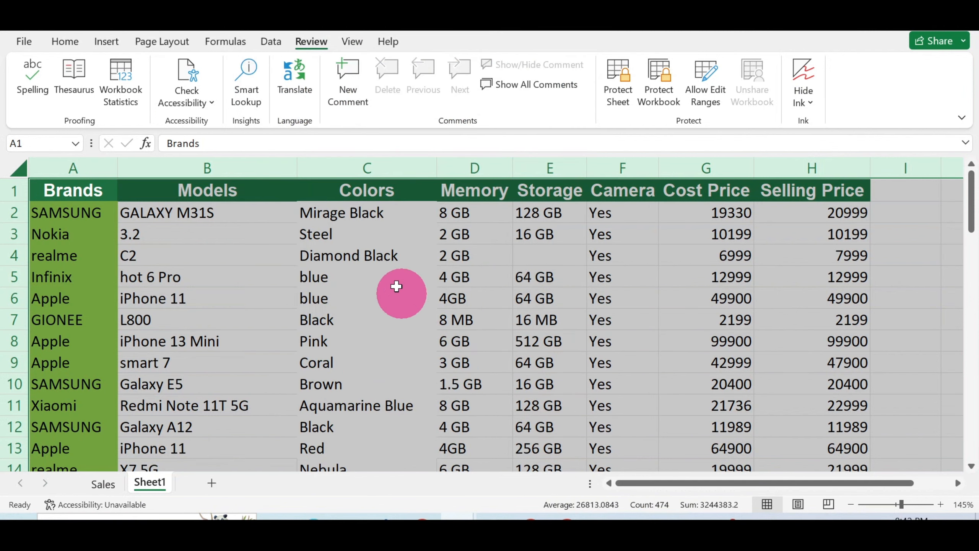
Step: Unlock the block C4:F11, then deselect it by picking D13
{"action": "left_click_drag", "start_coordinate": [313, 256], "coordinate": [586, 406]}
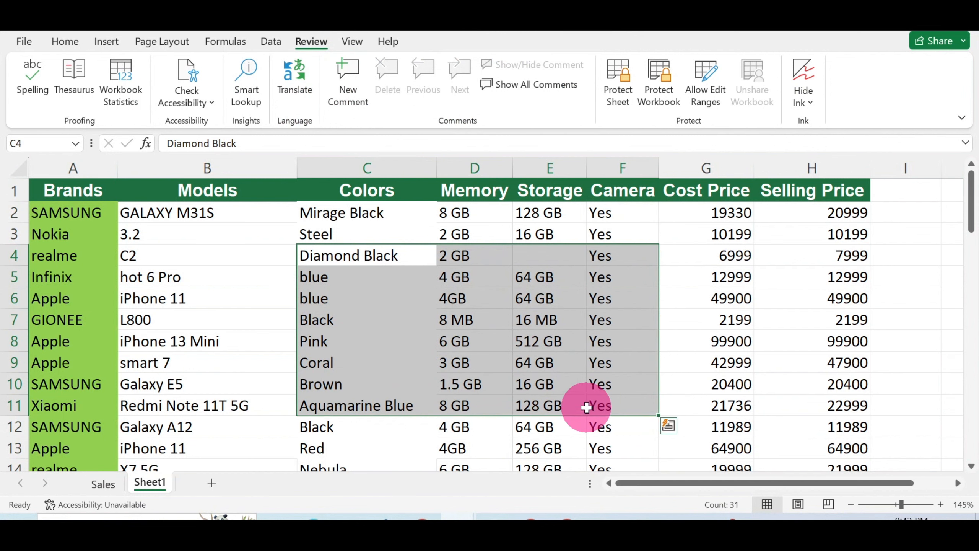
{"action": "right_click", "coordinate": [496, 328]}
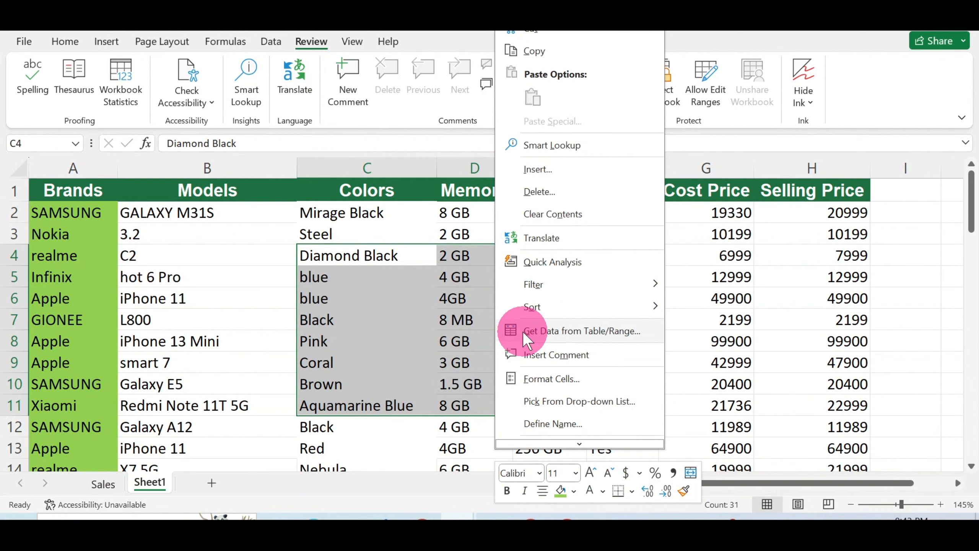
{"action": "left_click", "coordinate": [574, 379]}
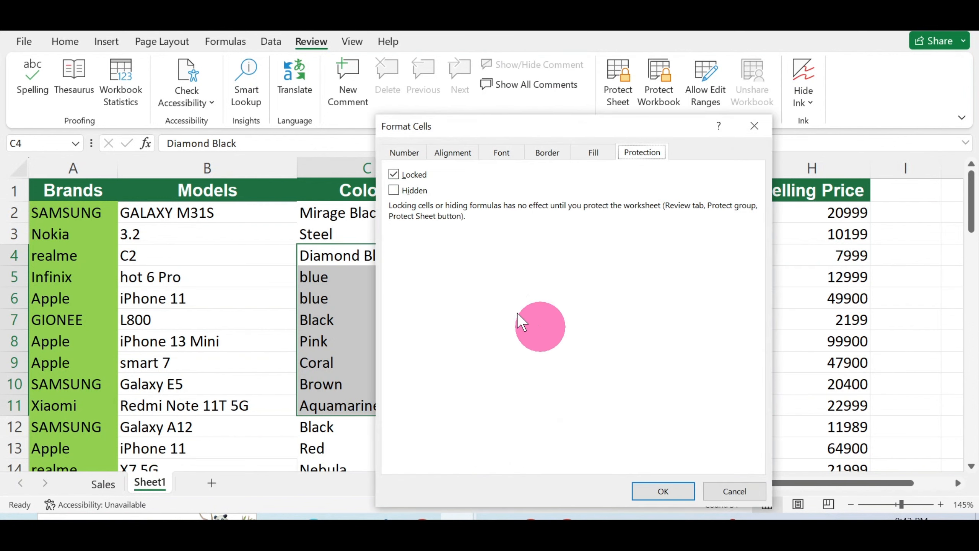
{"action": "left_click", "coordinate": [393, 174]}
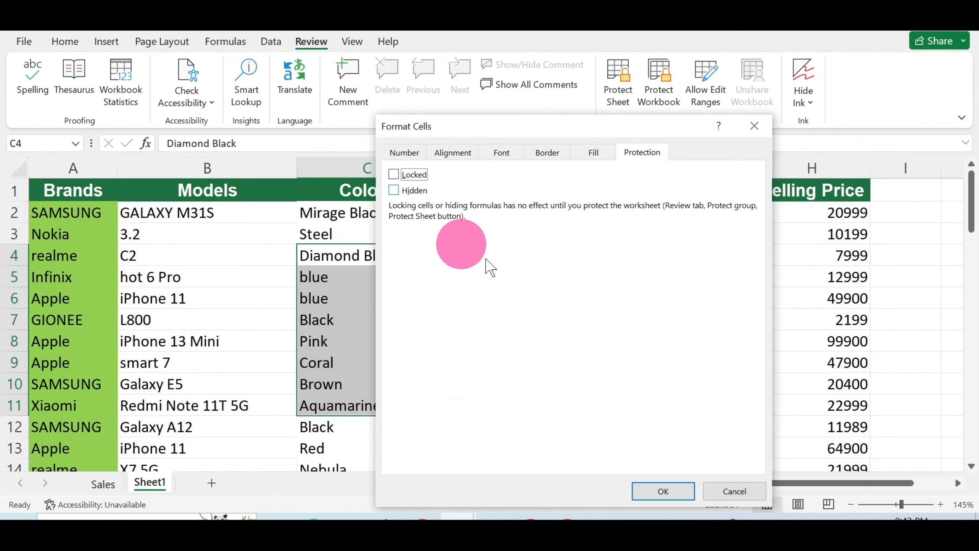
{"action": "left_click", "coordinate": [664, 491]}
{"action": "left_click", "coordinate": [458, 445]}
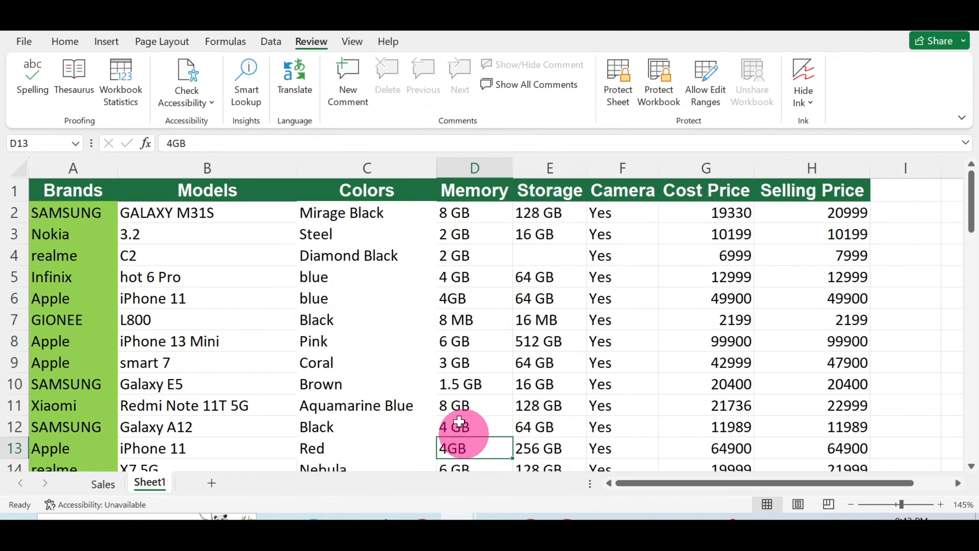
Step: Protect the sheet again and confirm deleting locked cells B4 and C2 is refused
{"action": "left_click", "coordinate": [618, 88]}
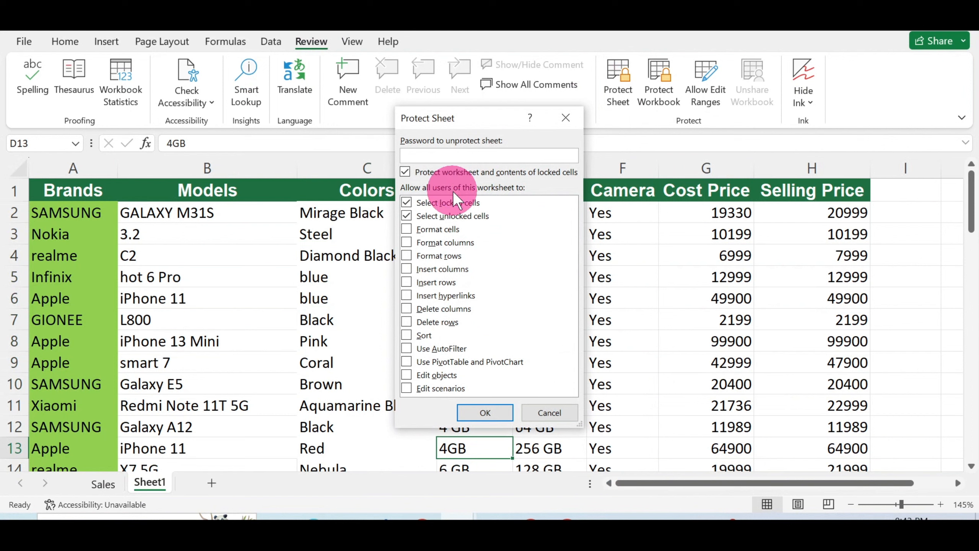
{"action": "left_click", "coordinate": [492, 411]}
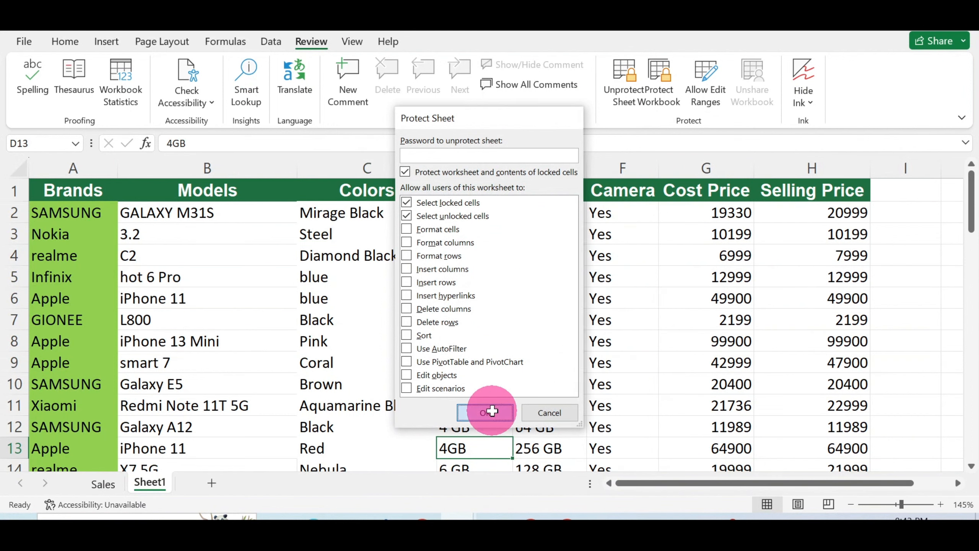
{"action": "left_click", "coordinate": [123, 259]}
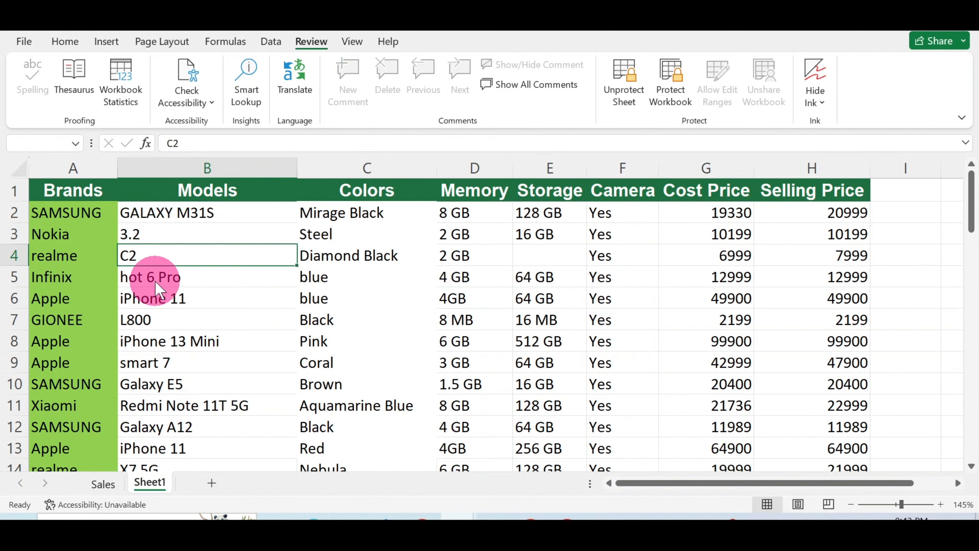
{"action": "key", "text": "Delete"}
{"action": "left_click", "coordinate": [505, 301]}
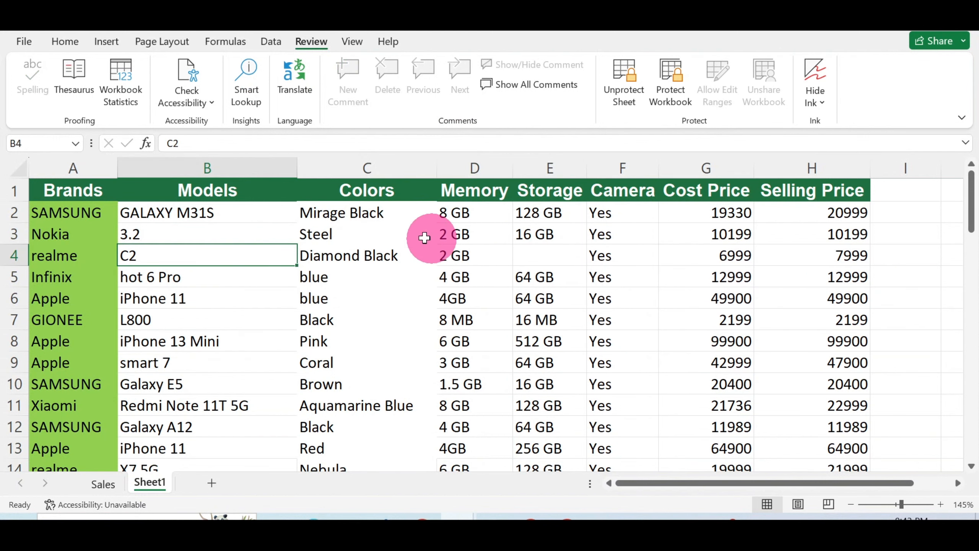
{"action": "left_click", "coordinate": [417, 220]}
{"action": "key", "text": "Delete"}
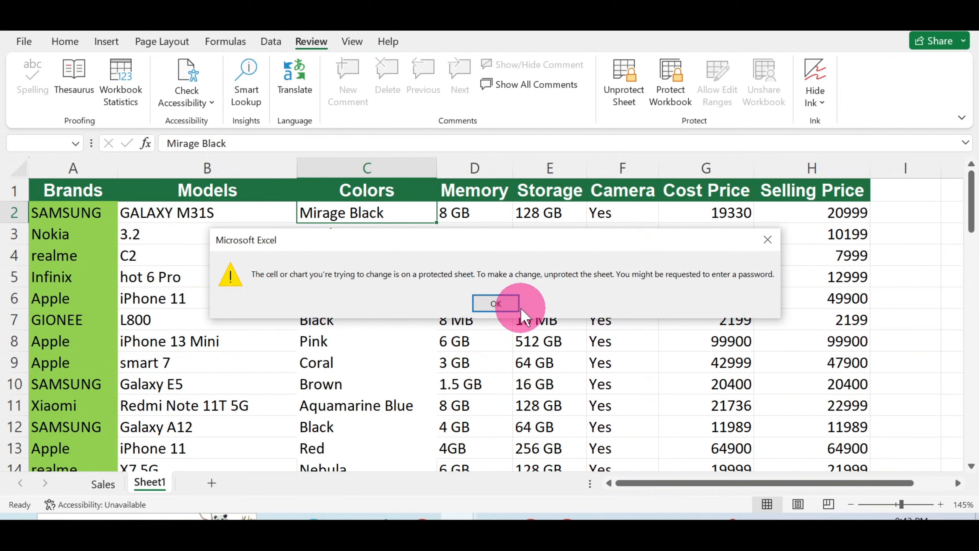
{"action": "left_click", "coordinate": [501, 305]}
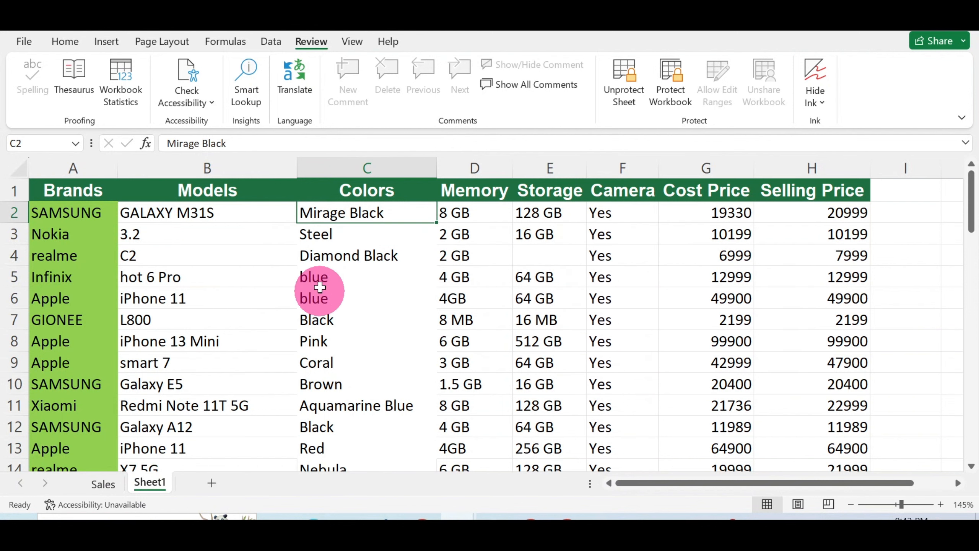
Step: Enter g, 6 and 98 into the unlocked cells C7, D7 and E7
{"action": "left_click", "coordinate": [330, 324]}
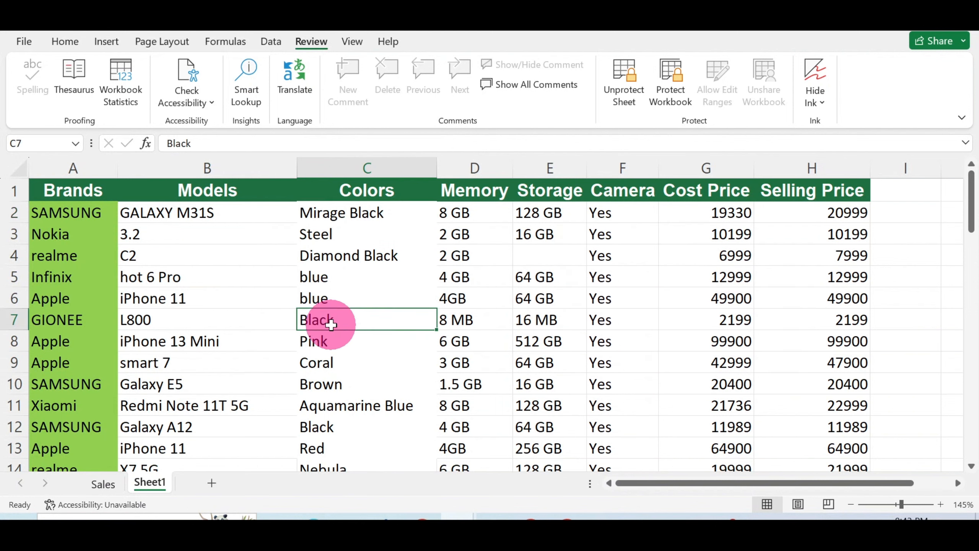
{"action": "type", "text": "g"}
{"action": "left_click", "coordinate": [453, 323]}
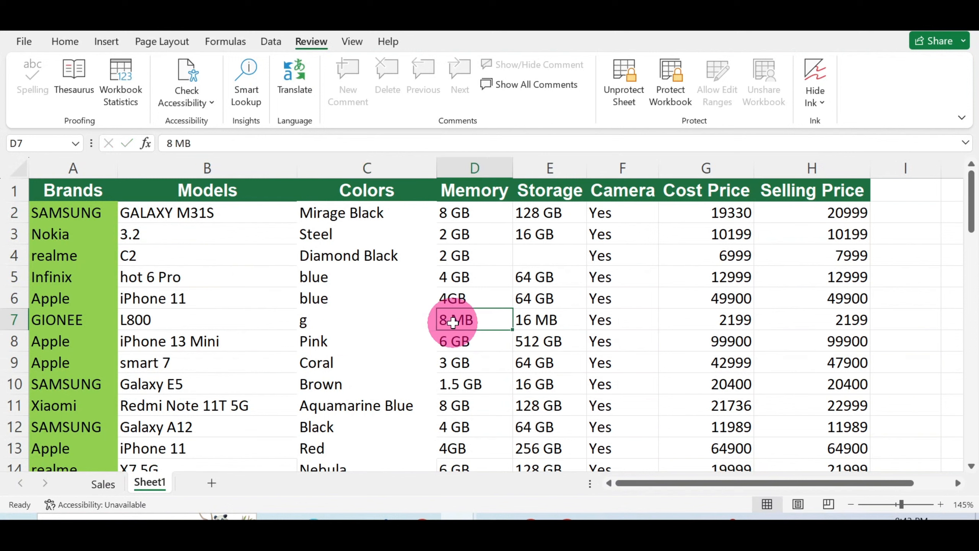
{"action": "type", "text": "6"}
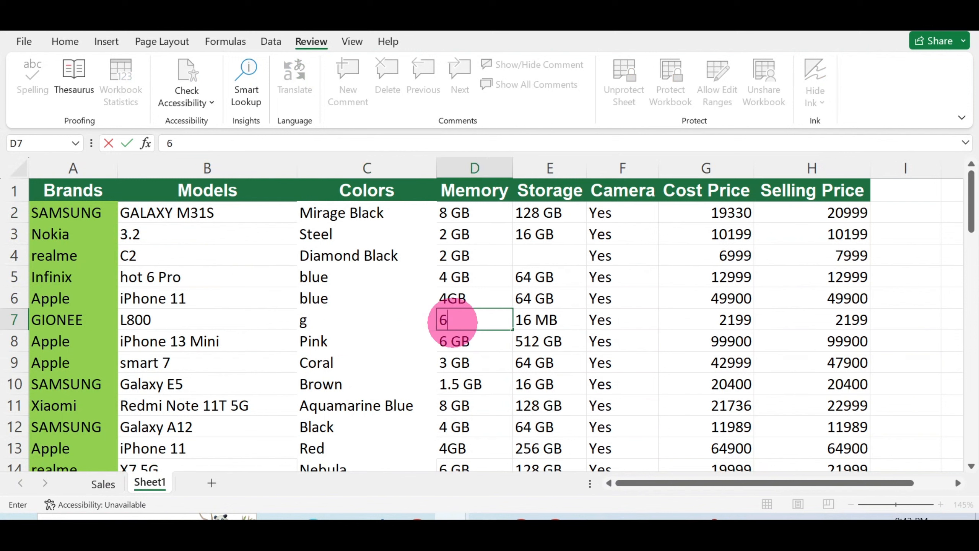
{"action": "left_click", "coordinate": [543, 324]}
{"action": "type", "text": "98"}
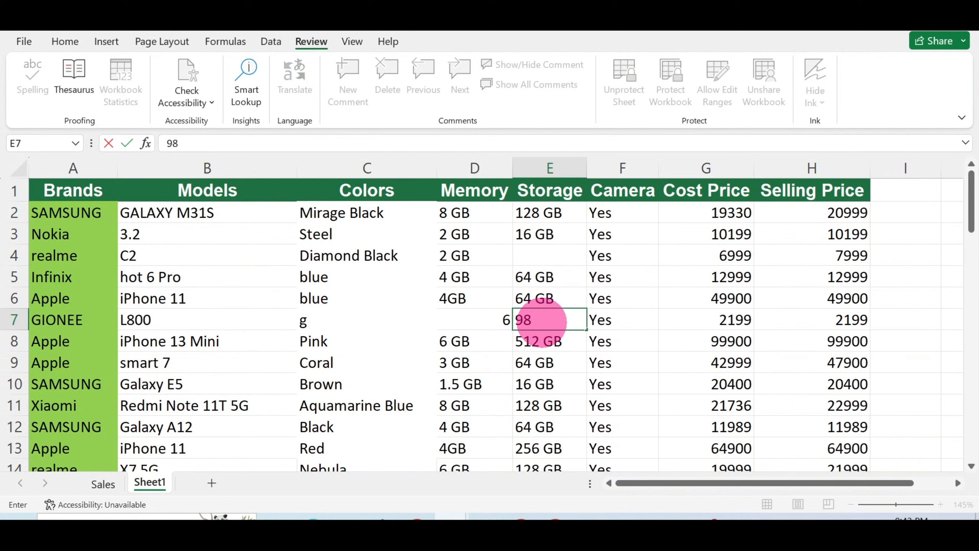
{"action": "left_click", "coordinate": [519, 361]}
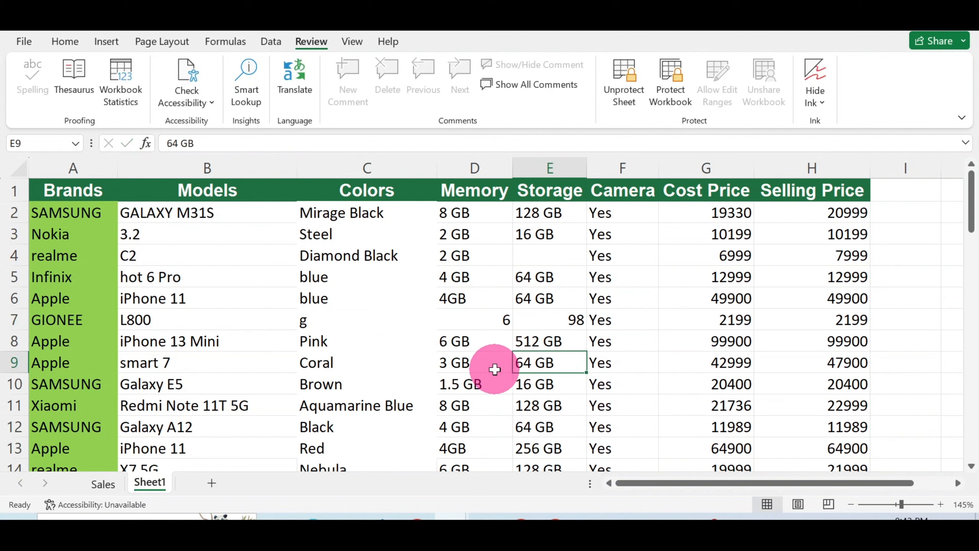